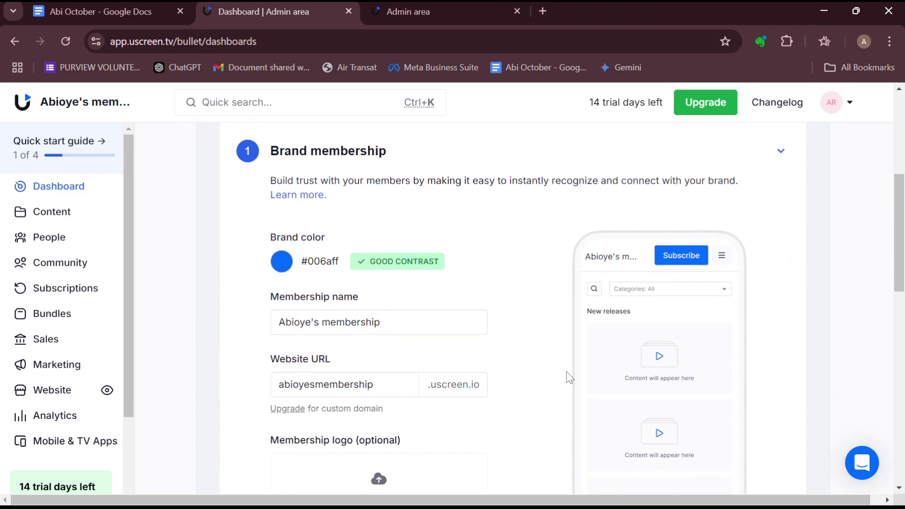
Step: Open the Coupons section among the marketing tools
{"action": "scroll", "coordinate": [569, 377], "scroll_direction": "up", "scroll_amount": 15}
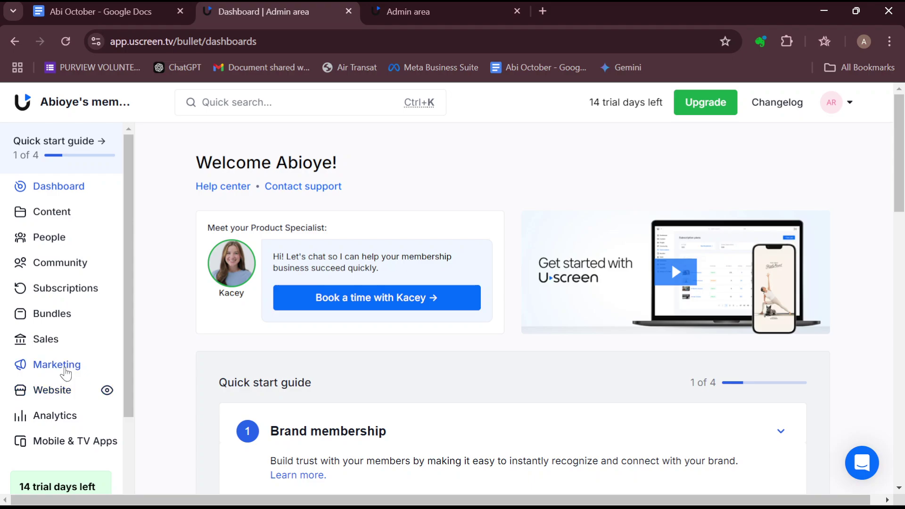
{"action": "left_click", "coordinate": [65, 369]}
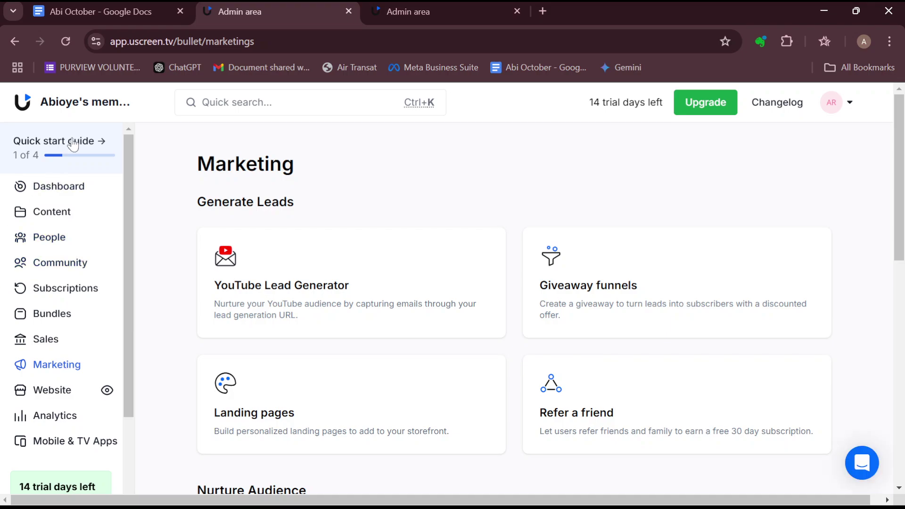
{"action": "left_click_drag", "start_coordinate": [193, 206], "coordinate": [297, 202]}
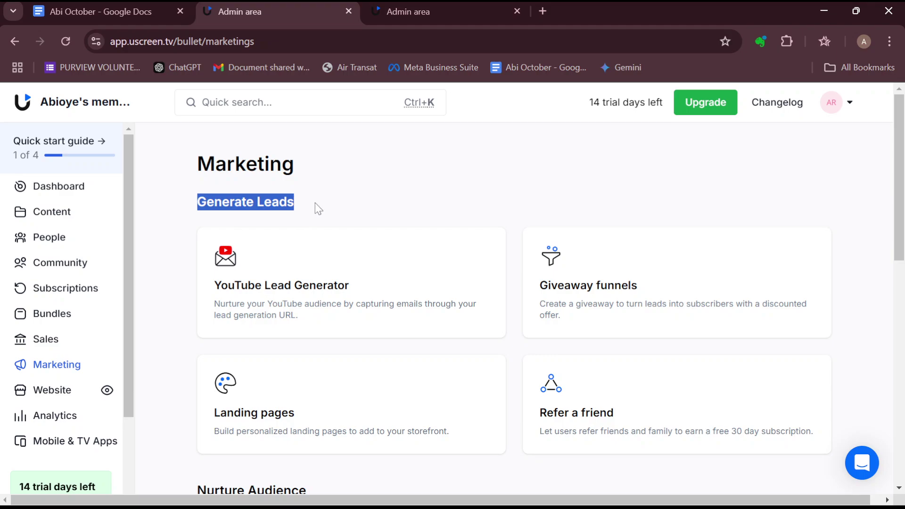
{"action": "scroll", "coordinate": [347, 285], "scroll_direction": "down", "scroll_amount": 5}
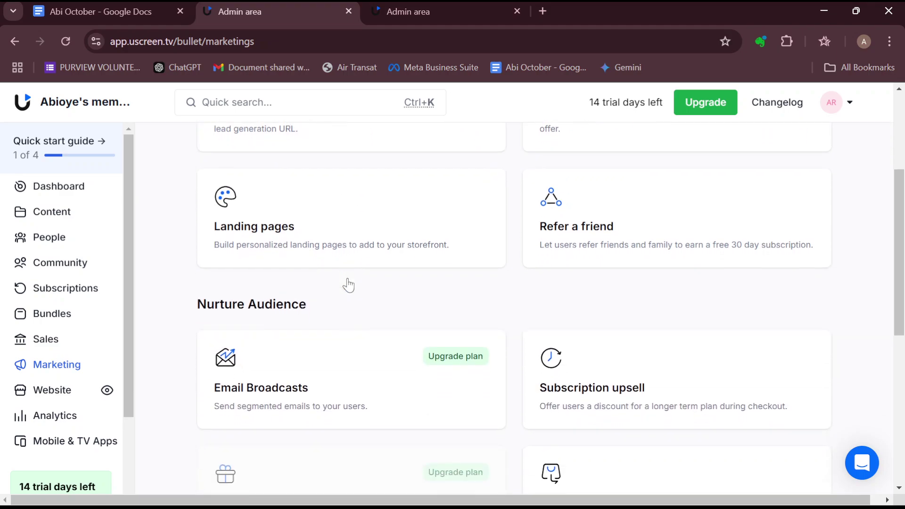
{"action": "left_click_drag", "start_coordinate": [194, 247], "coordinate": [372, 262]}
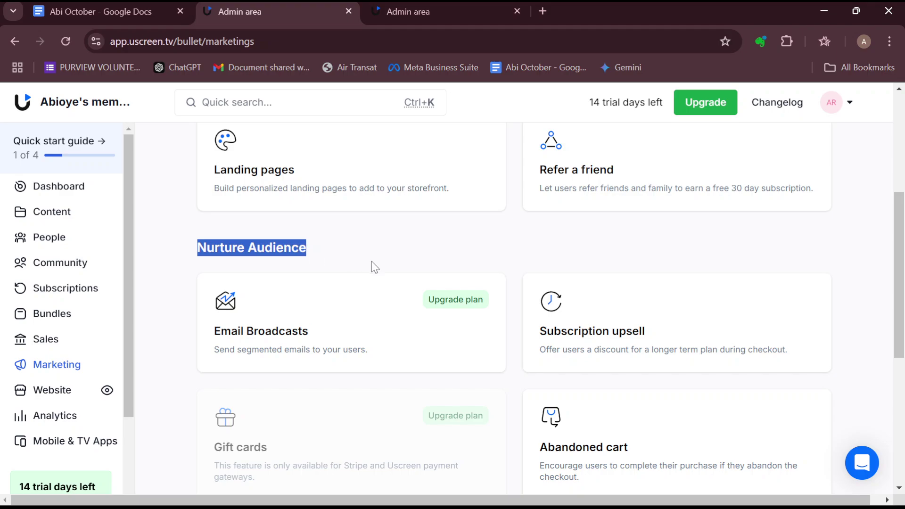
{"action": "scroll", "coordinate": [372, 262], "scroll_direction": "down", "scroll_amount": 1}
{"action": "scroll", "coordinate": [371, 261], "scroll_direction": "down", "scroll_amount": 6}
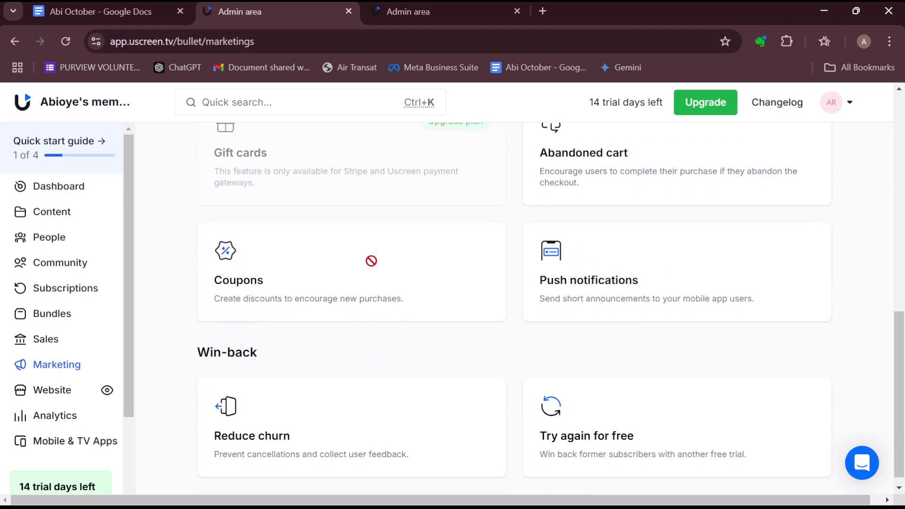
{"action": "left_click", "coordinate": [293, 255]}
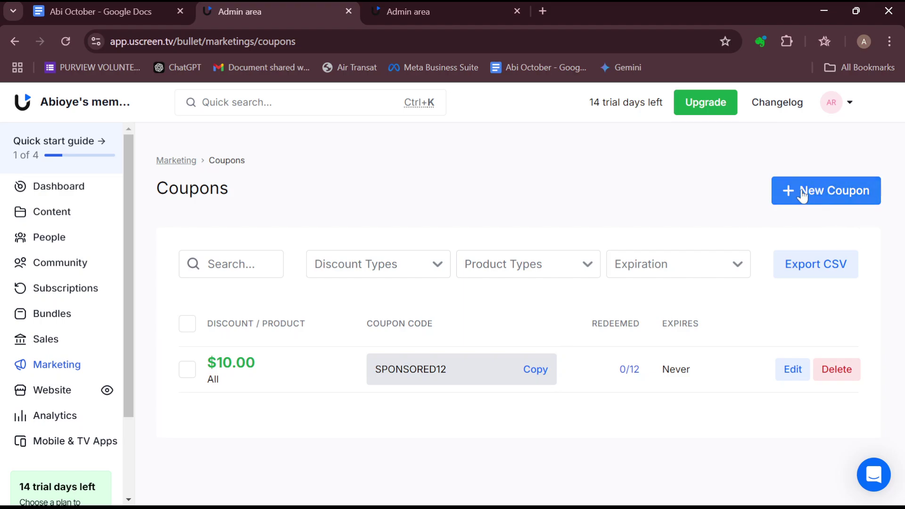
Step: Start a new coupon and enter giveaway as its coupon code
{"action": "left_click", "coordinate": [848, 194]}
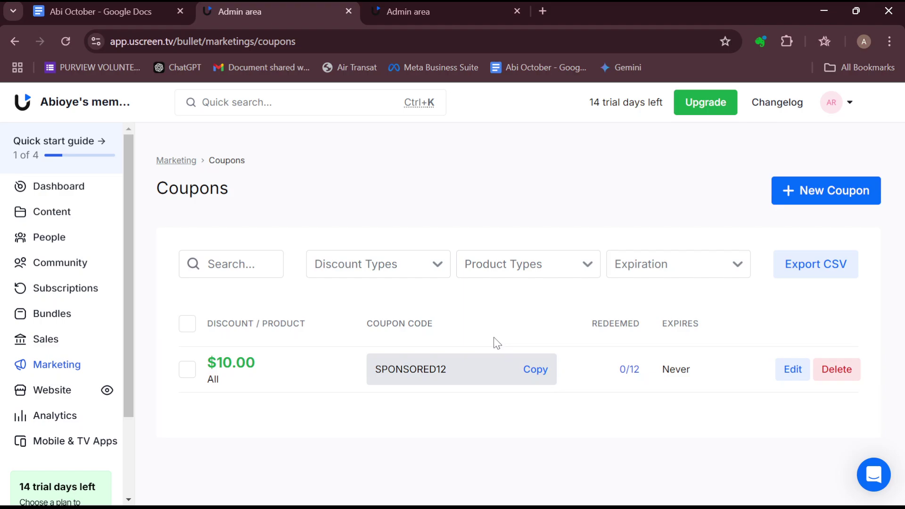
{"action": "left_click", "coordinate": [826, 204]}
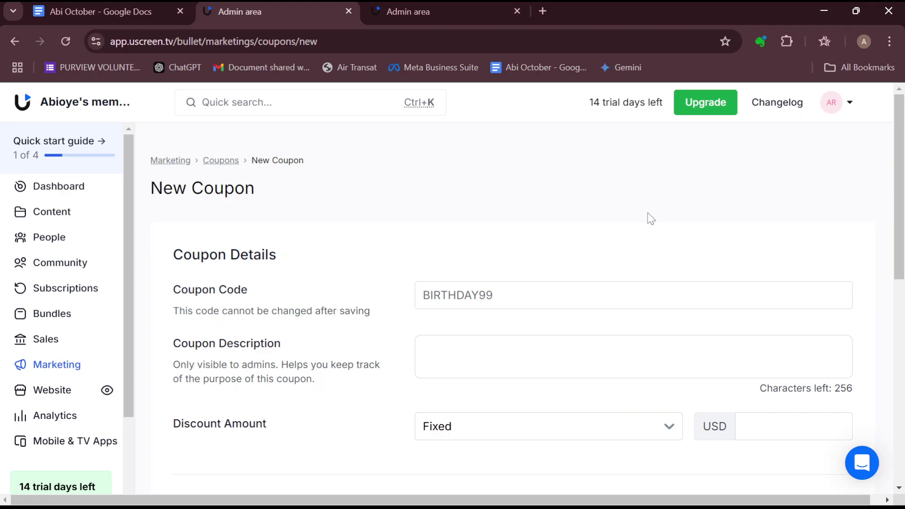
{"action": "left_click", "coordinate": [550, 288]}
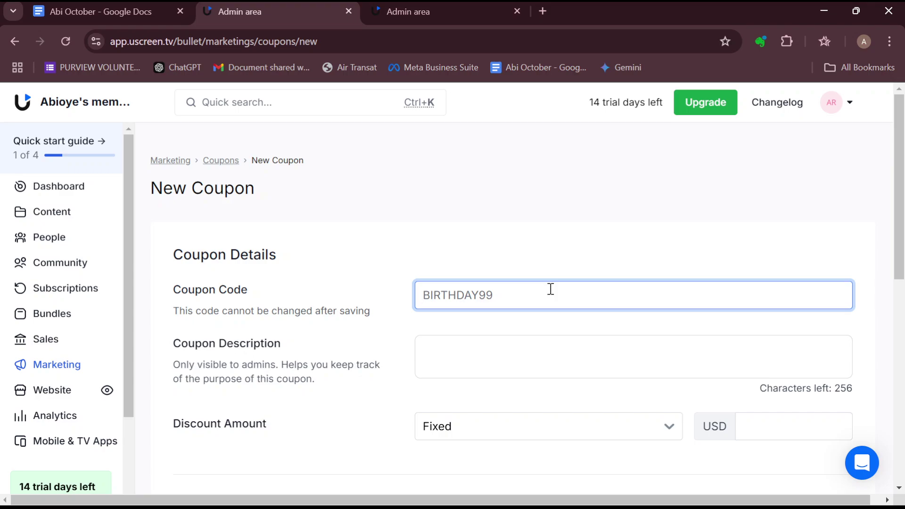
{"action": "type", "text": "givewa"}
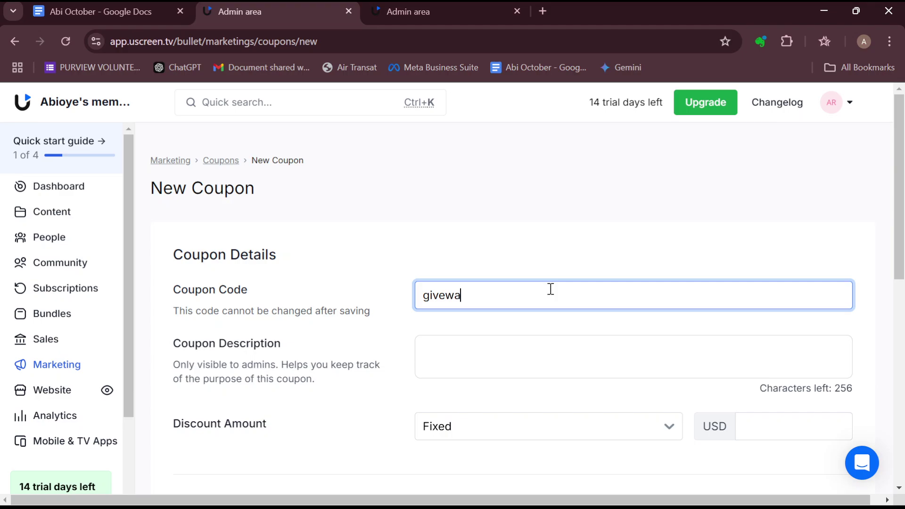
{"action": "key", "text": "BackSpace"}
{"action": "key", "text": "BackSpace"}
{"action": "type", "text": "away"}
{"action": "scroll", "coordinate": [450, 342], "scroll_direction": "down", "scroll_amount": 4}
{"action": "left_click", "coordinate": [663, 245]}
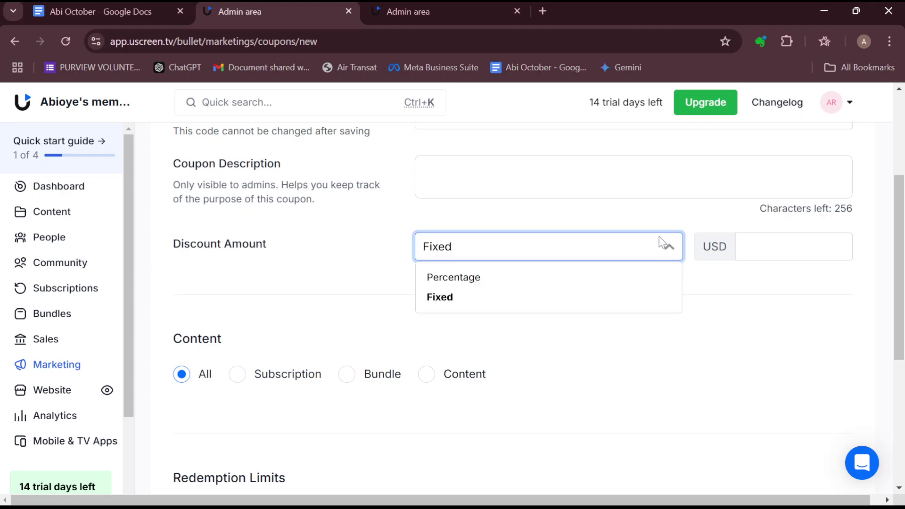
{"action": "left_click", "coordinate": [503, 276]}
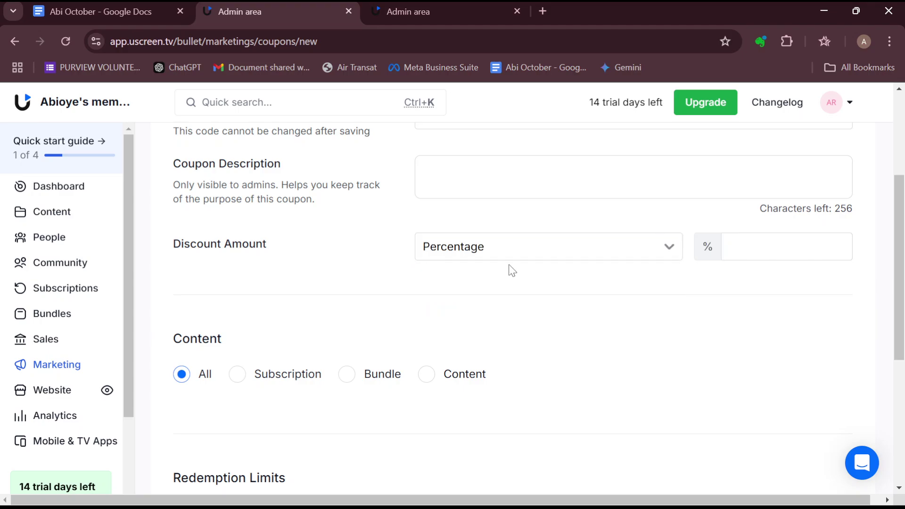
{"action": "left_click", "coordinate": [673, 260]}
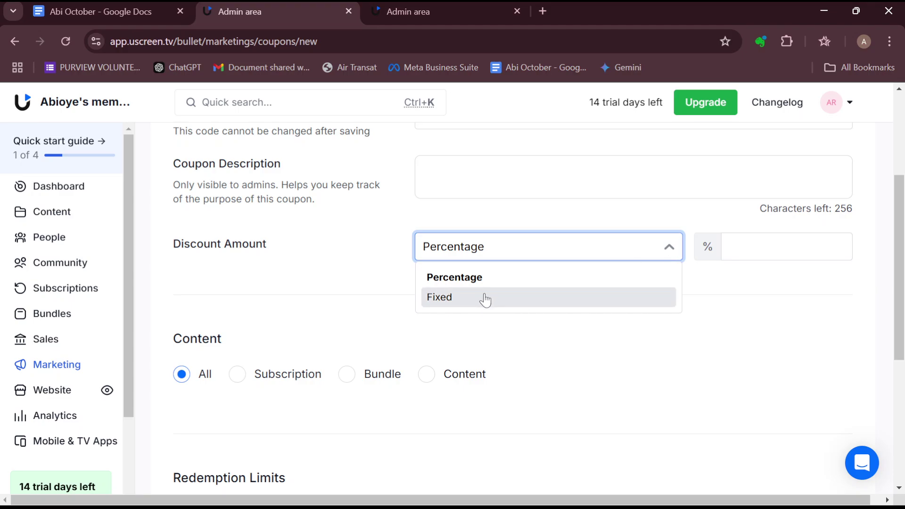
{"action": "left_click", "coordinate": [487, 291]}
{"action": "left_click", "coordinate": [671, 246]}
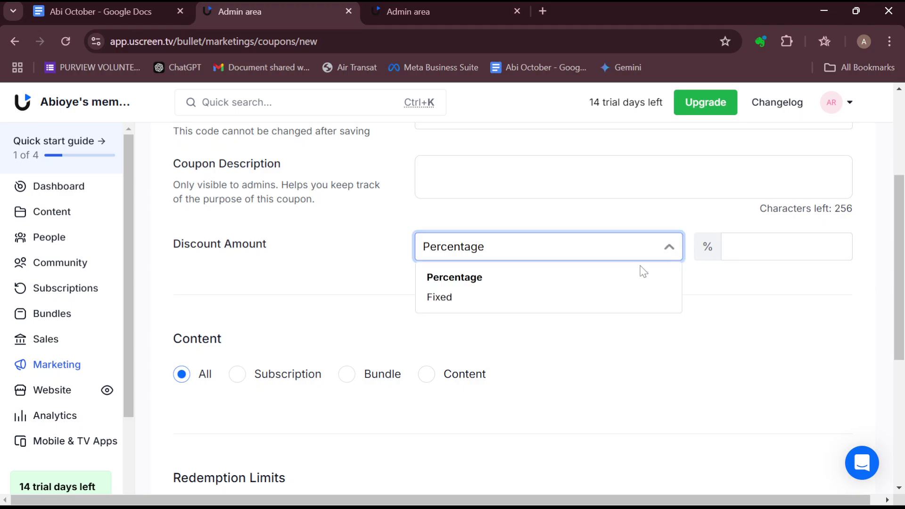
{"action": "left_click", "coordinate": [665, 296]}
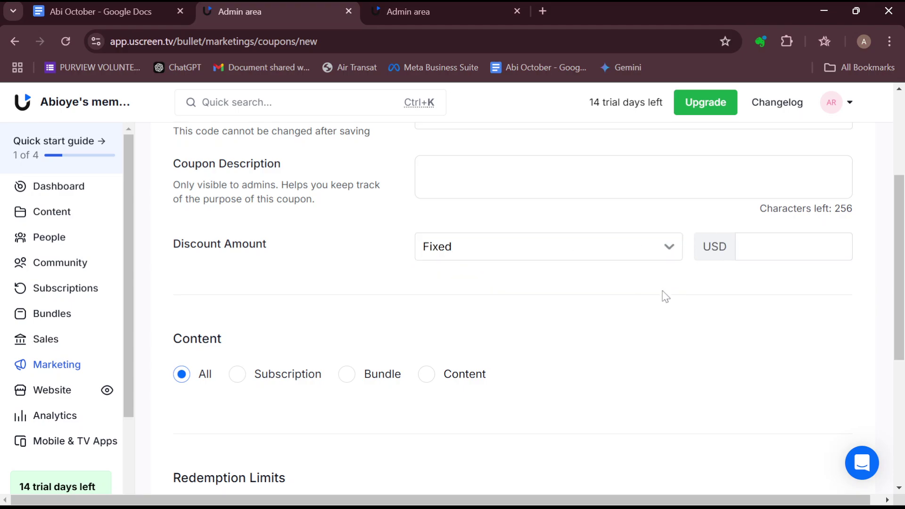
Step: Set the coupon's discount amount to Percentage with a value of 30%
{"action": "left_click", "coordinate": [667, 246]}
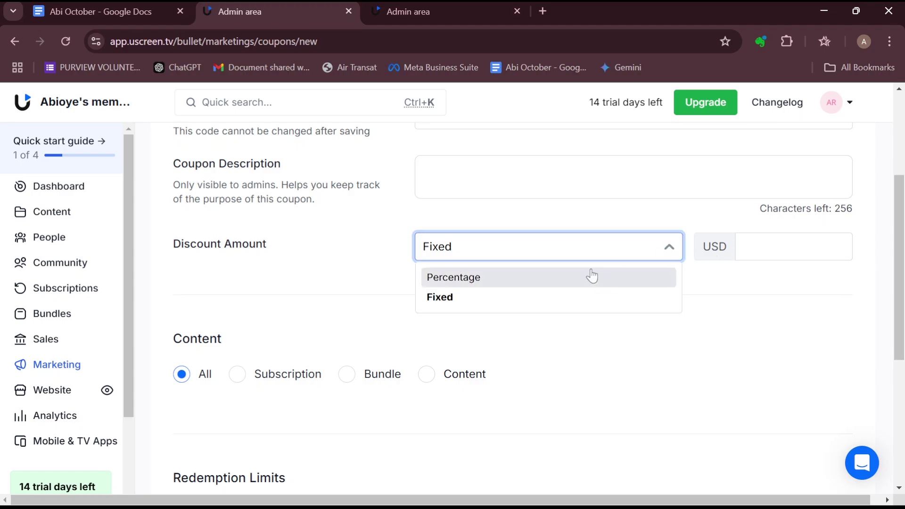
{"action": "left_click", "coordinate": [592, 277]}
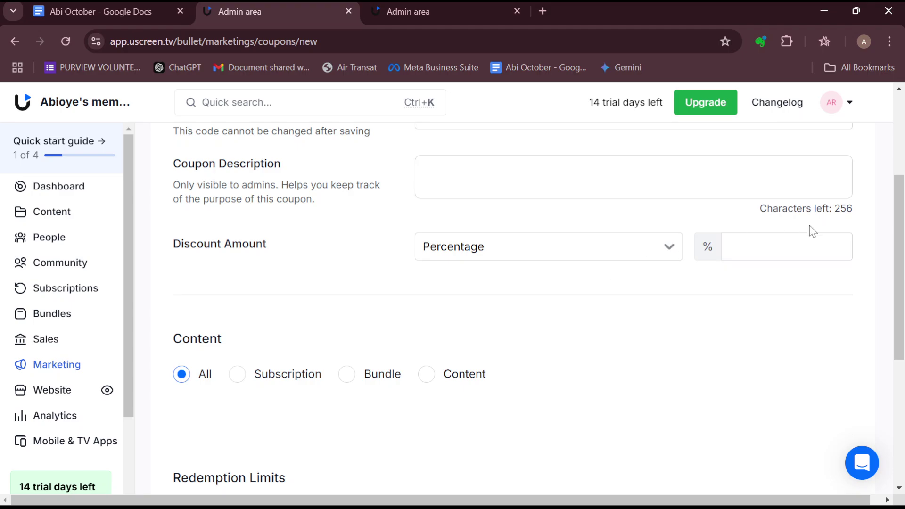
{"action": "left_click", "coordinate": [793, 242]}
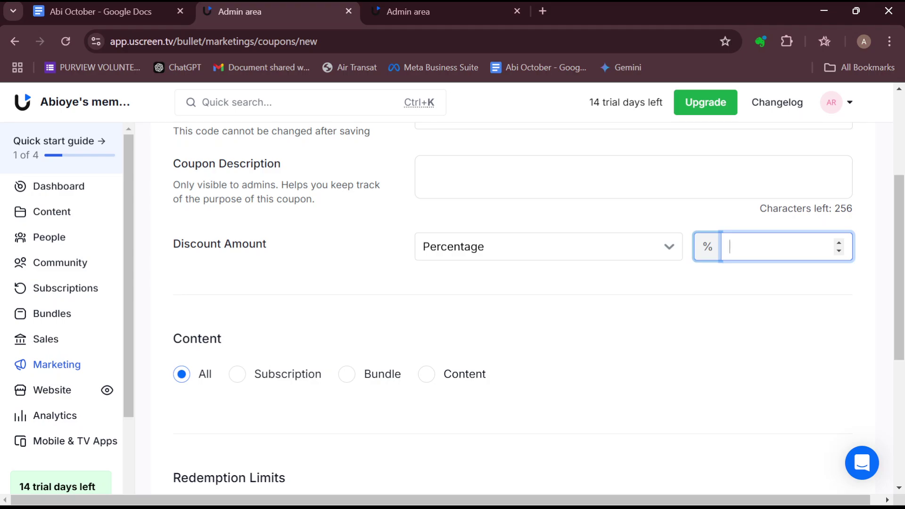
{"action": "type", "text": "30"}
{"action": "scroll", "coordinate": [284, 266], "scroll_direction": "down", "scroll_amount": 2}
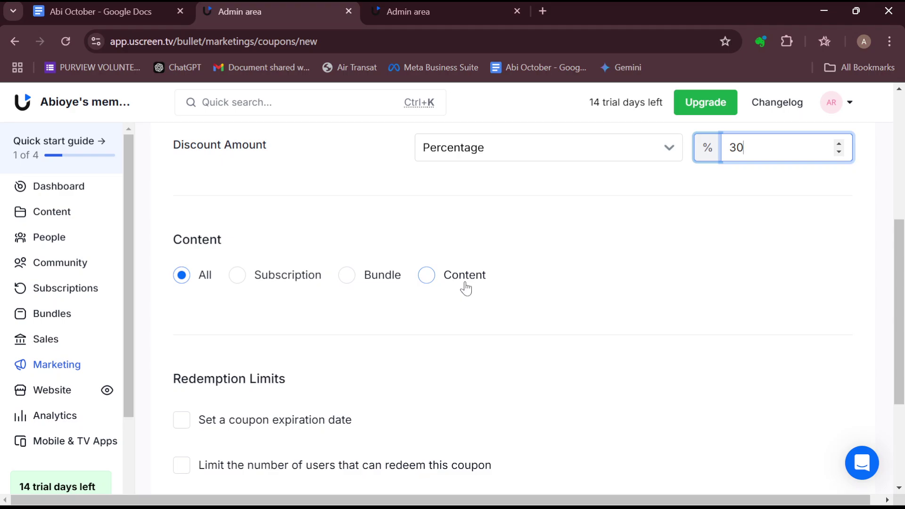
{"action": "left_click", "coordinate": [422, 282]}
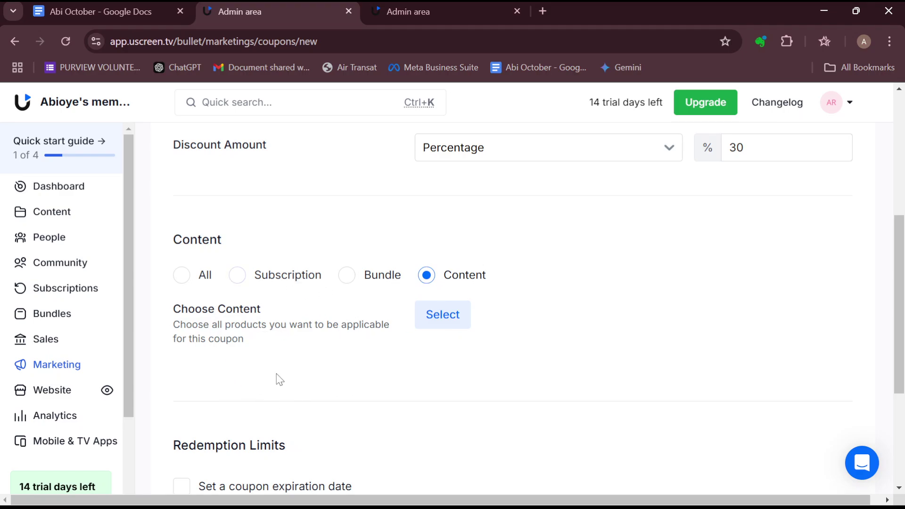
{"action": "left_click", "coordinate": [182, 276]}
Step: Set the coupon's expiration date to November 30, 2024 and create the coupon
{"action": "scroll", "coordinate": [320, 393], "scroll_direction": "down", "scroll_amount": 3}
{"action": "scroll", "coordinate": [320, 394], "scroll_direction": "up", "scroll_amount": 1}
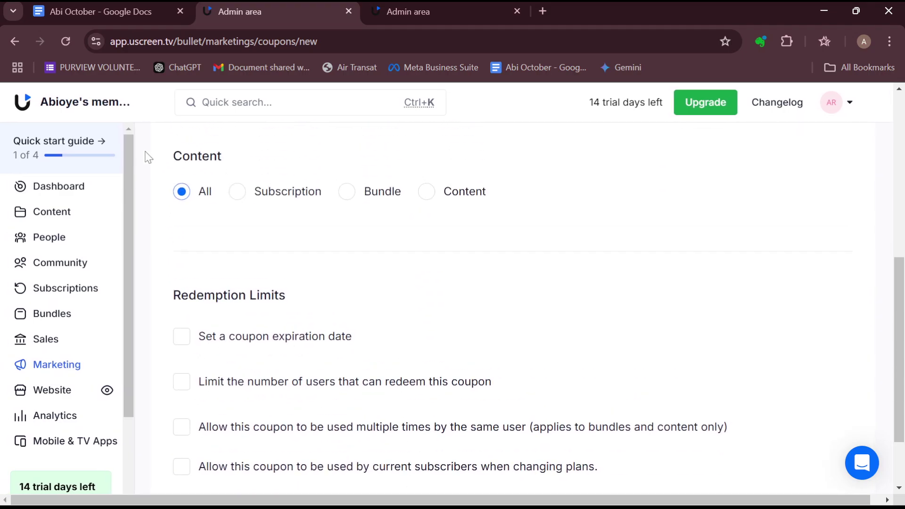
{"action": "scroll", "coordinate": [289, 334], "scroll_direction": "down", "scroll_amount": 1}
{"action": "scroll", "coordinate": [290, 333], "scroll_direction": "down", "scroll_amount": 1}
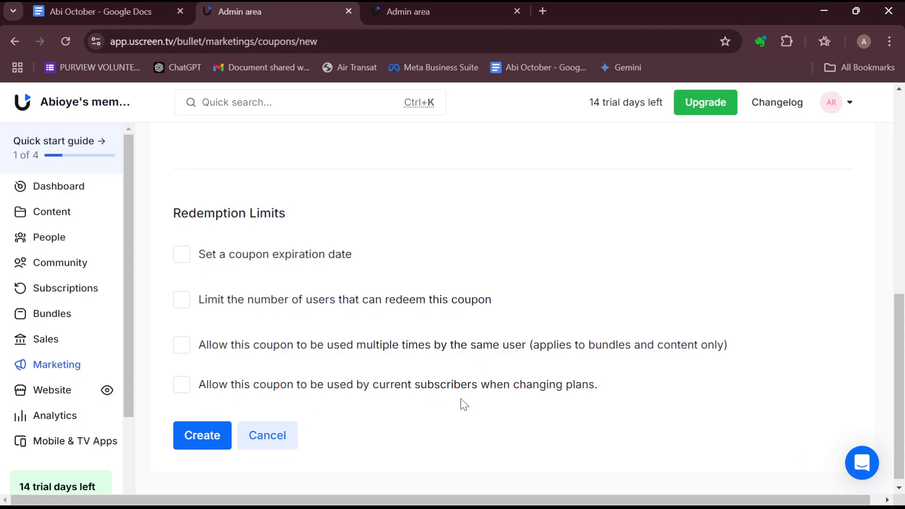
{"action": "left_click", "coordinate": [182, 257]}
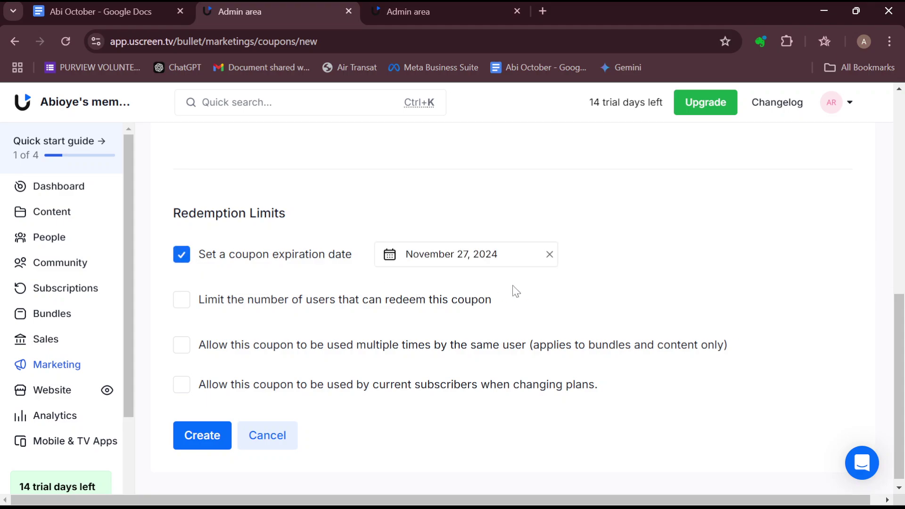
{"action": "left_click", "coordinate": [497, 253]}
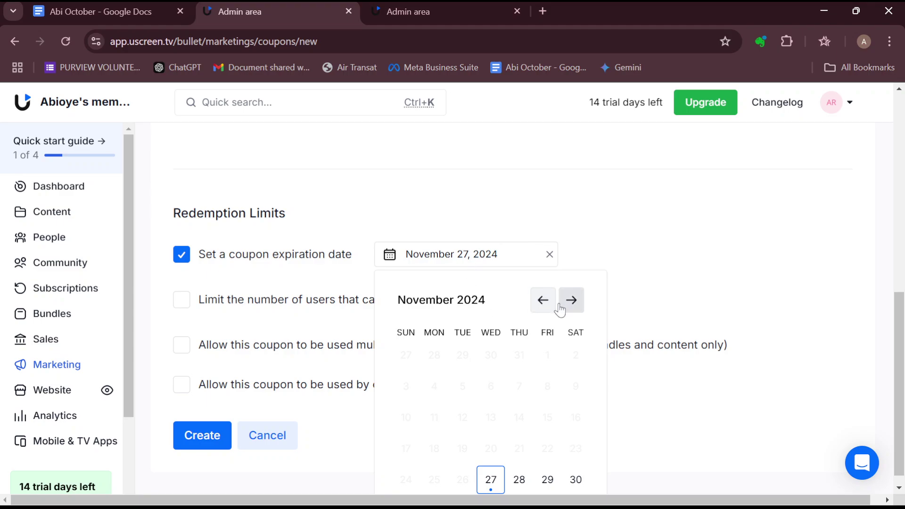
{"action": "left_click", "coordinate": [575, 480]}
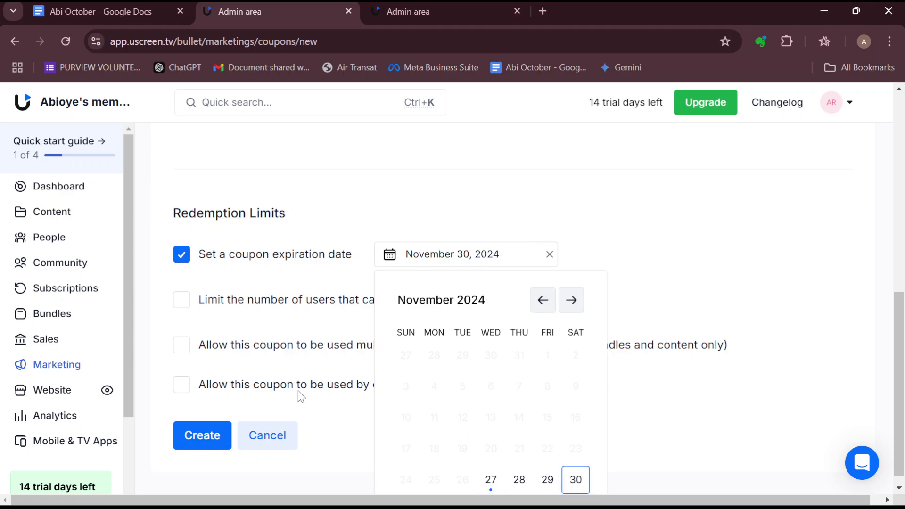
{"action": "left_click", "coordinate": [211, 433]}
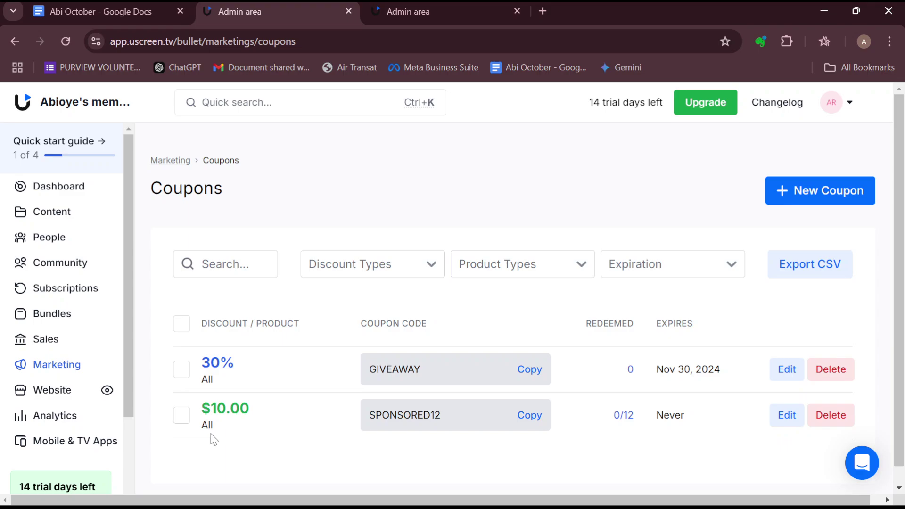
Step: Return to the membership dashboard
{"action": "left_click", "coordinate": [73, 185]}
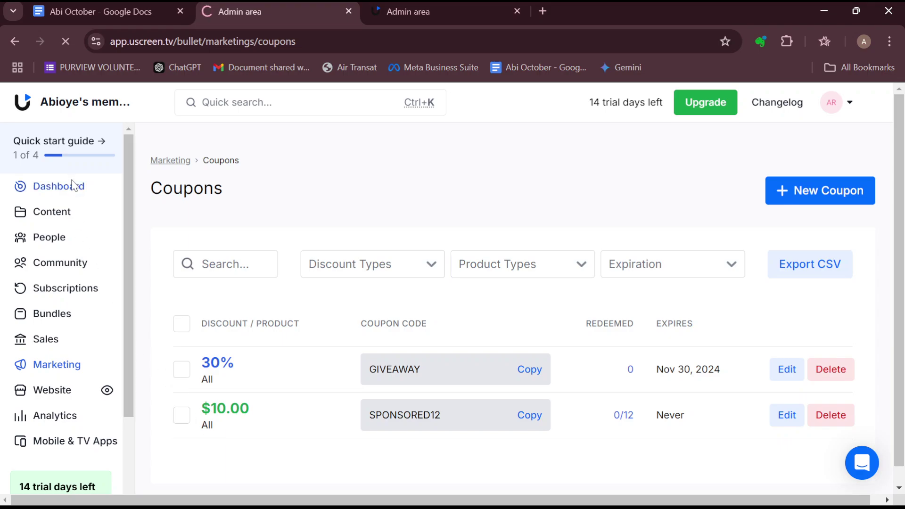